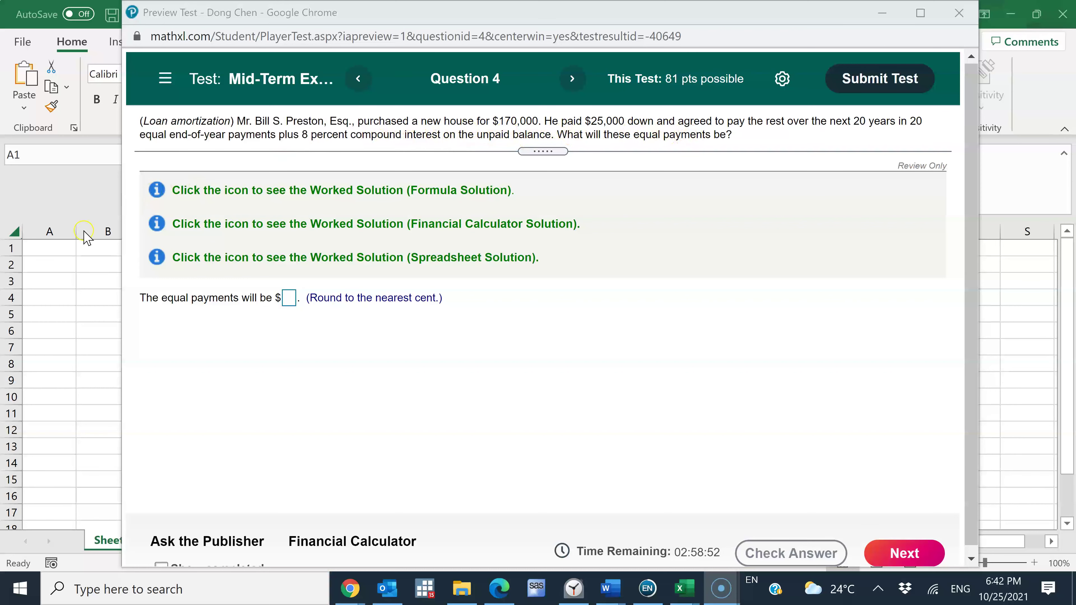
Step: Switch to the blank Excel sheet and label cells A1 to A4 as PV, N, R and PMT
left_click(54, 250)
key("ctrl+a")
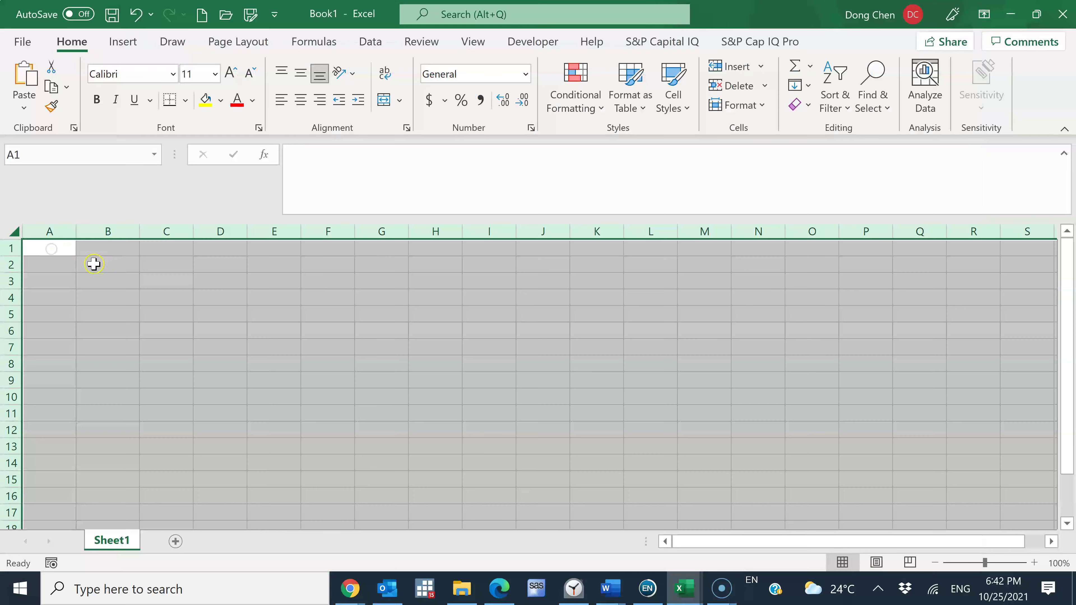
left_click(60, 252)
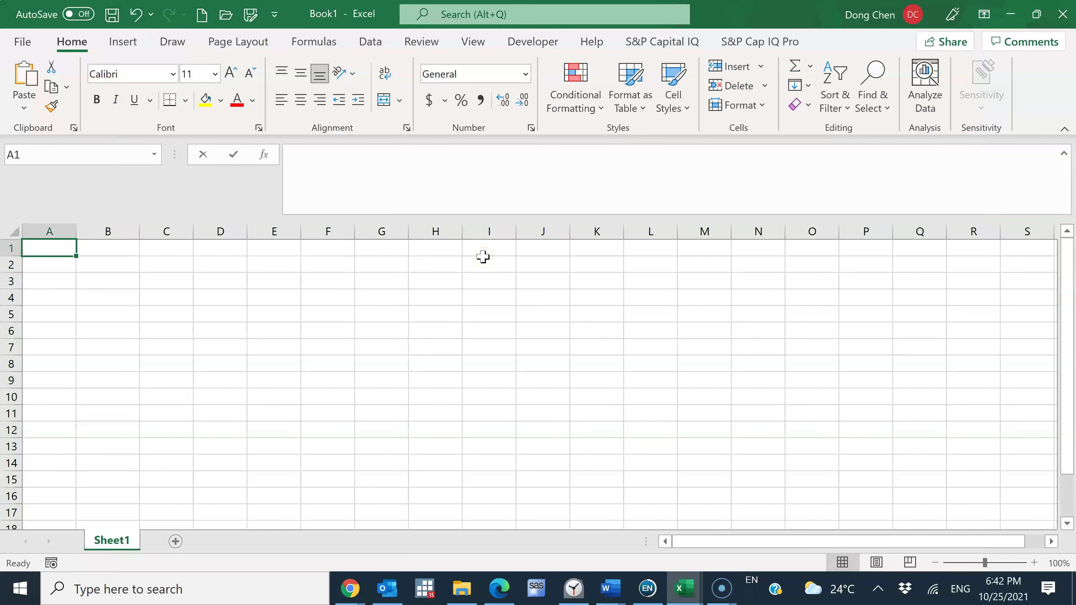
type("PV")
key("Return")
type("N")
key("Return")
type("R")
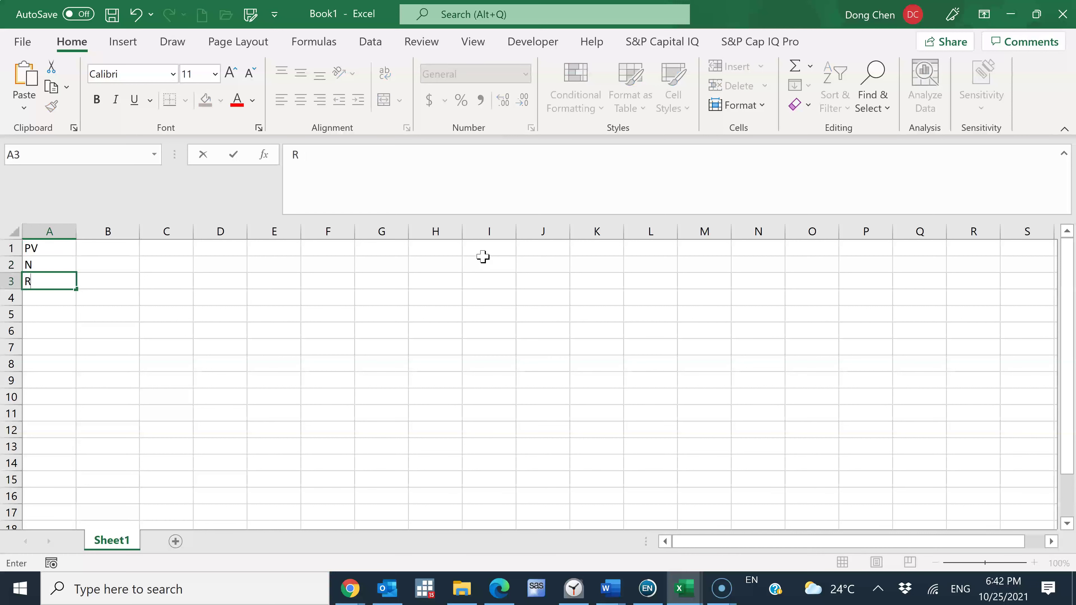
key("Return")
type("PM")
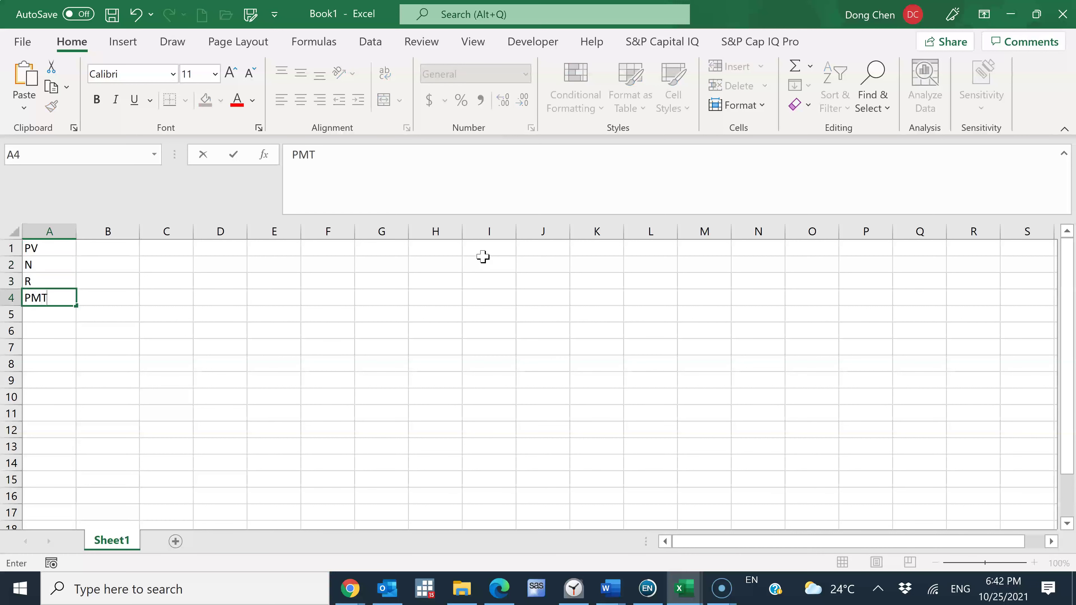
type("T")
key("Return")
left_click(64, 254)
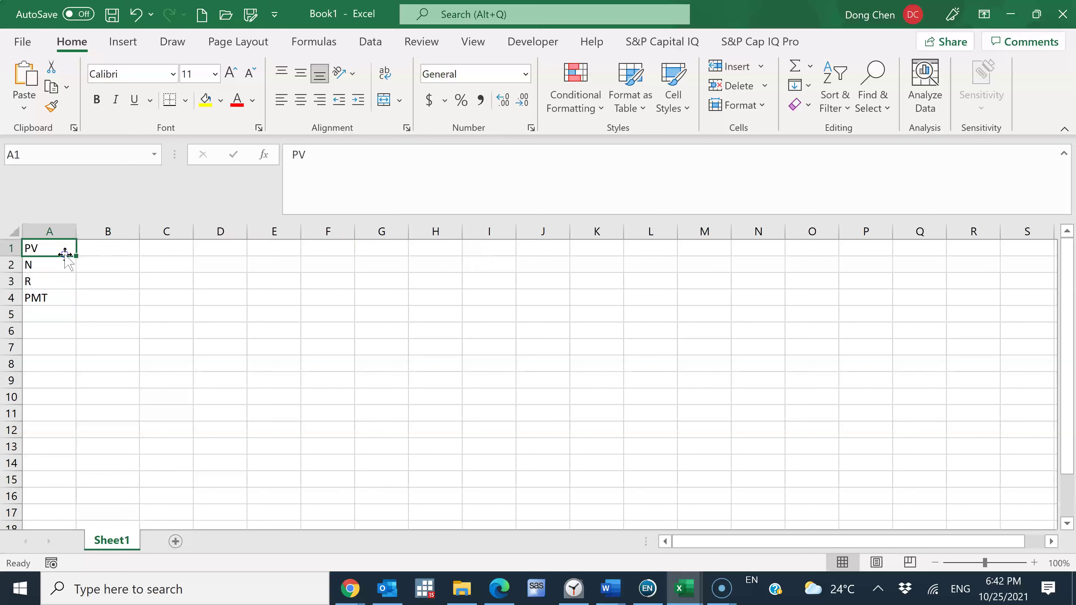
left_click(109, 254)
type("=")
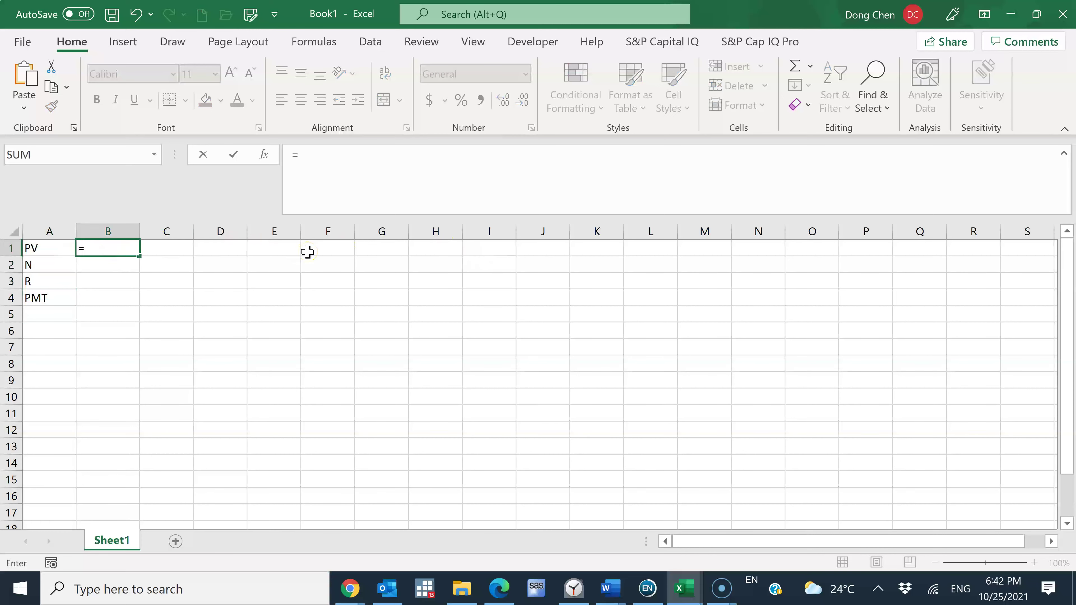
key("alt+Tab")
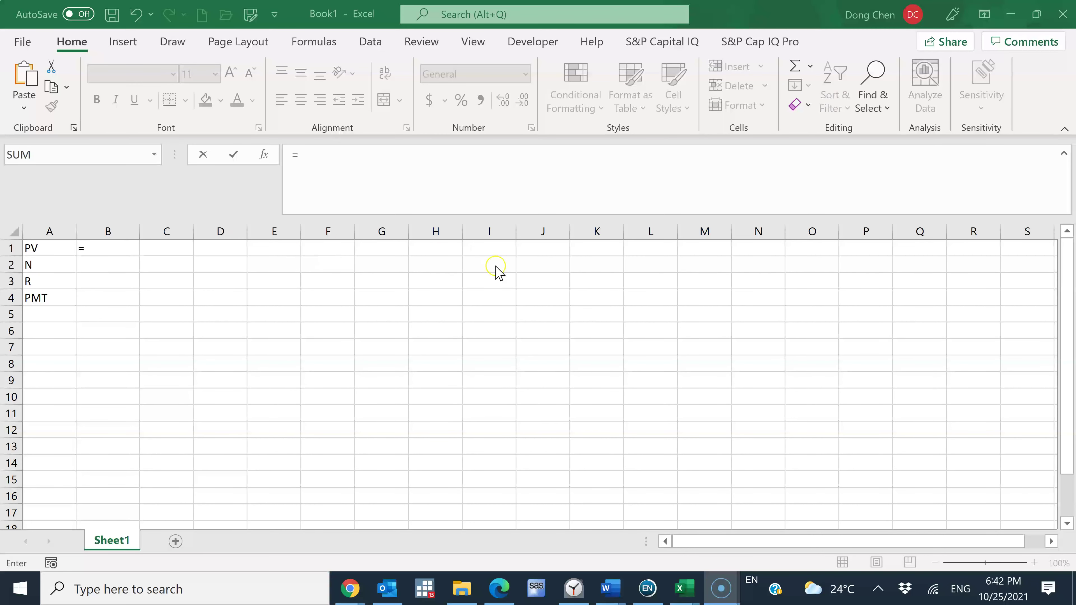
mouse_move(350, 591)
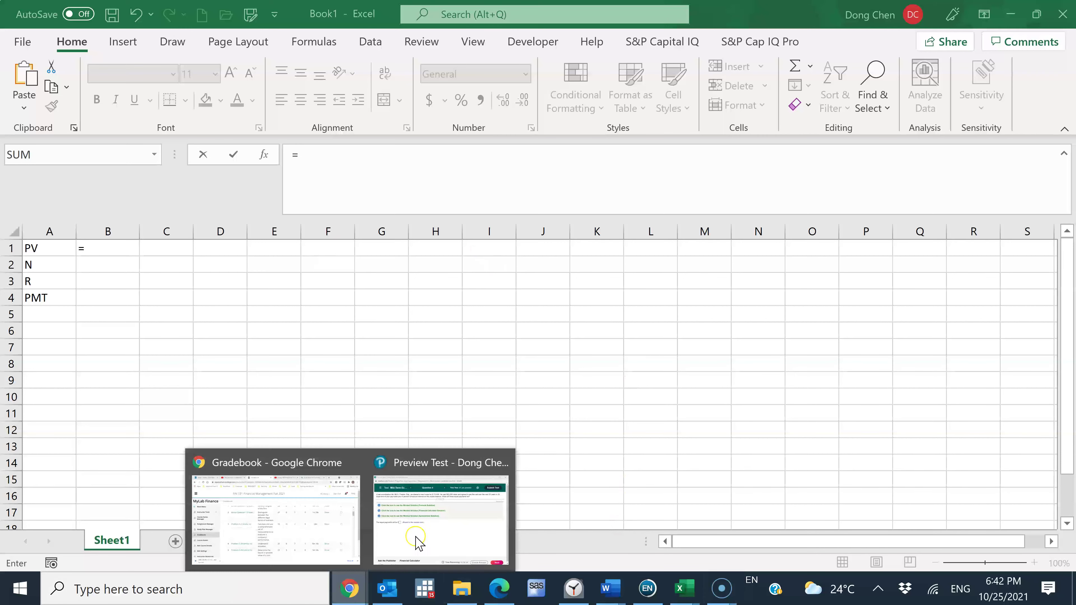
left_click(428, 530)
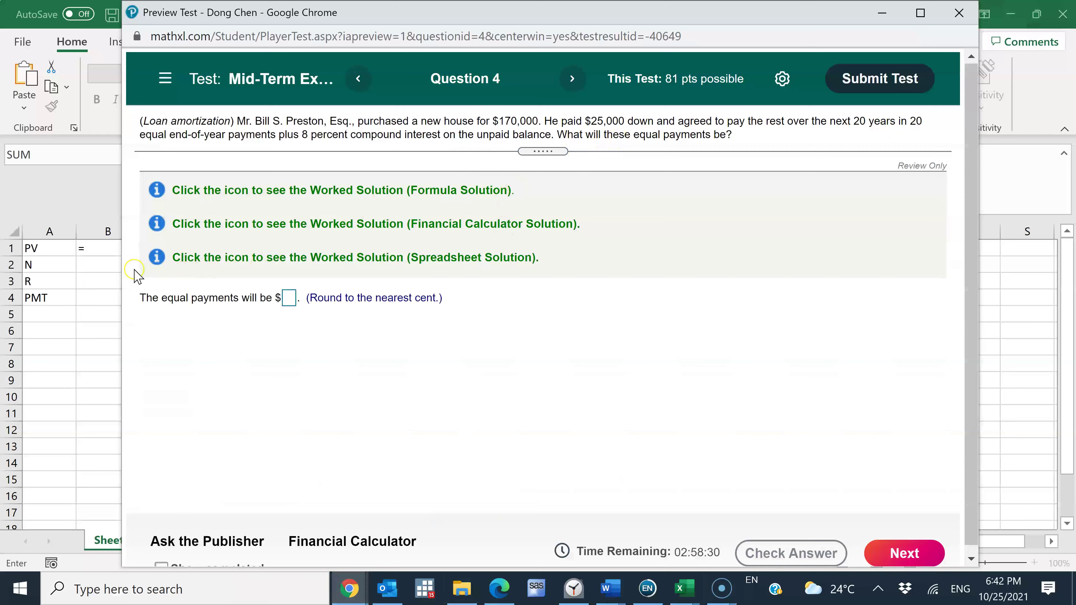
key("alt+Tab")
type("170000-")
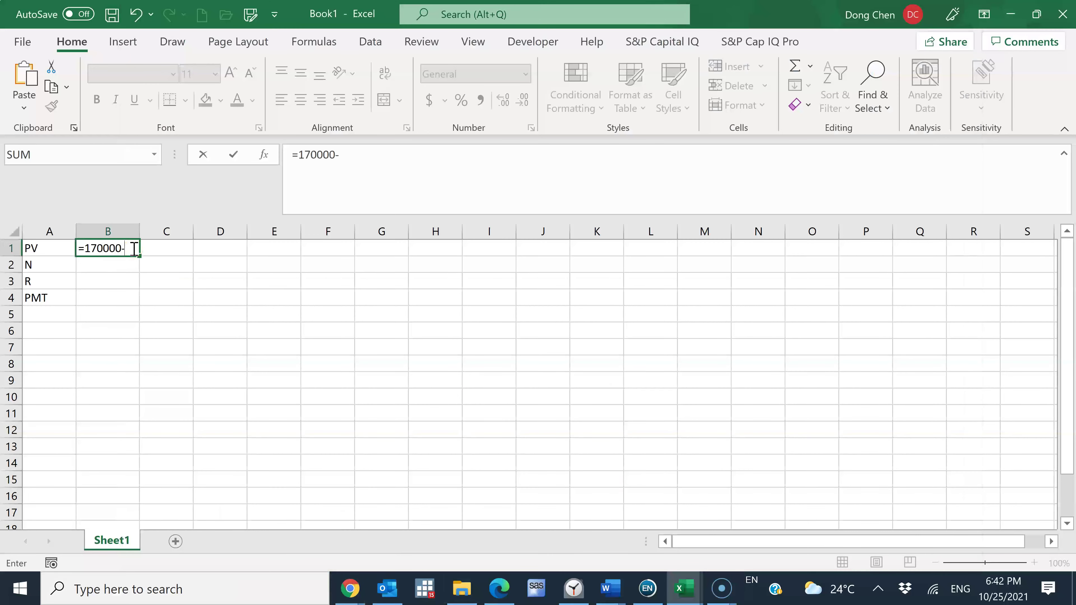
key("alt+Tab")
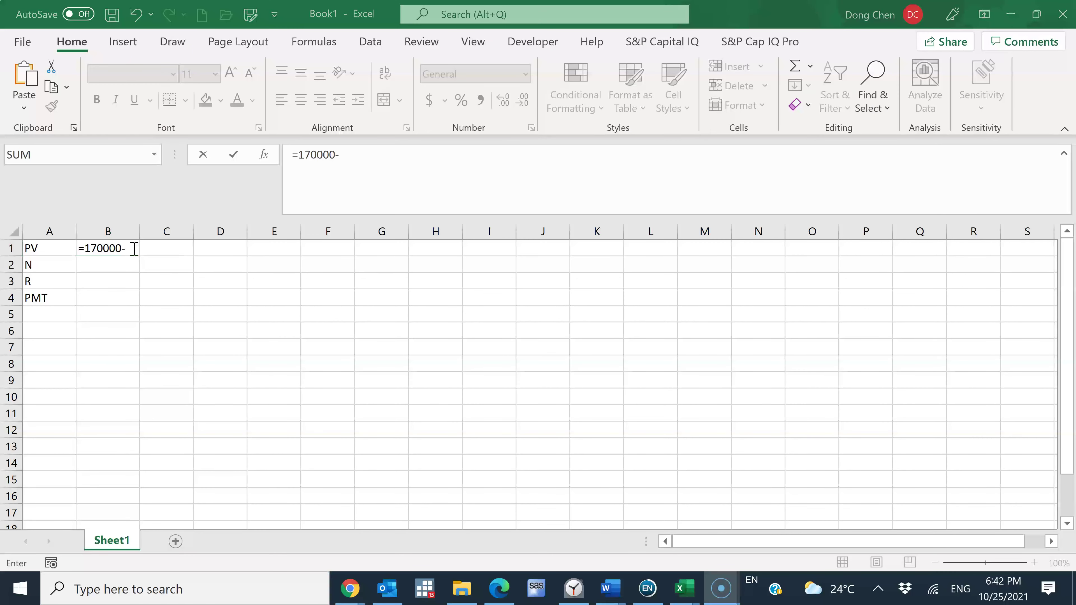
key("alt+Tab")
type("0-25")
key("Return")
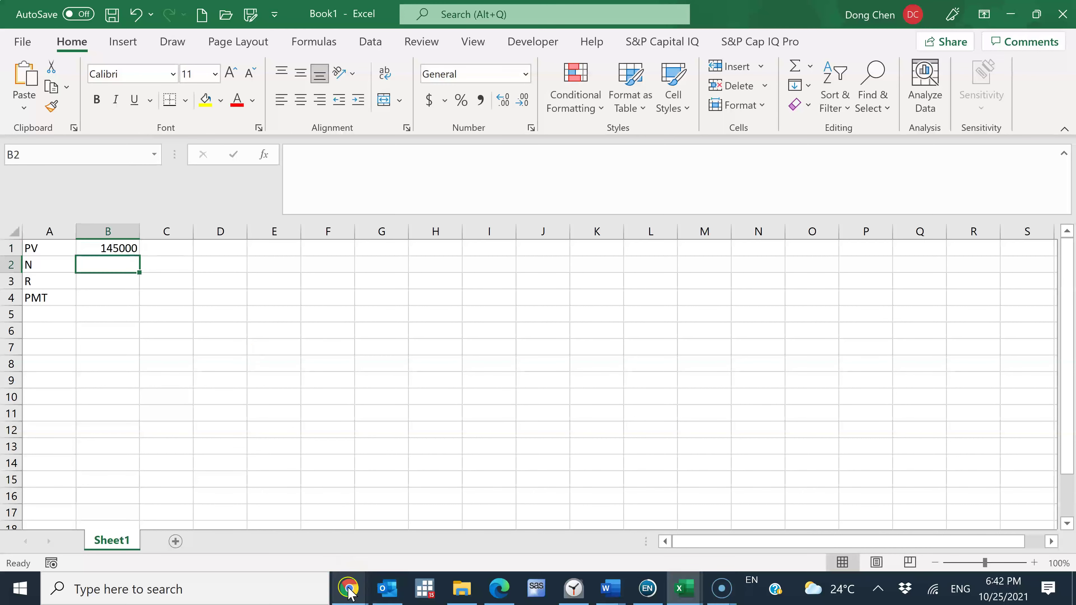
Step: Check the loan term in the test question and enter 20 for N in cell B2
mouse_move(348, 590)
left_click(424, 495)
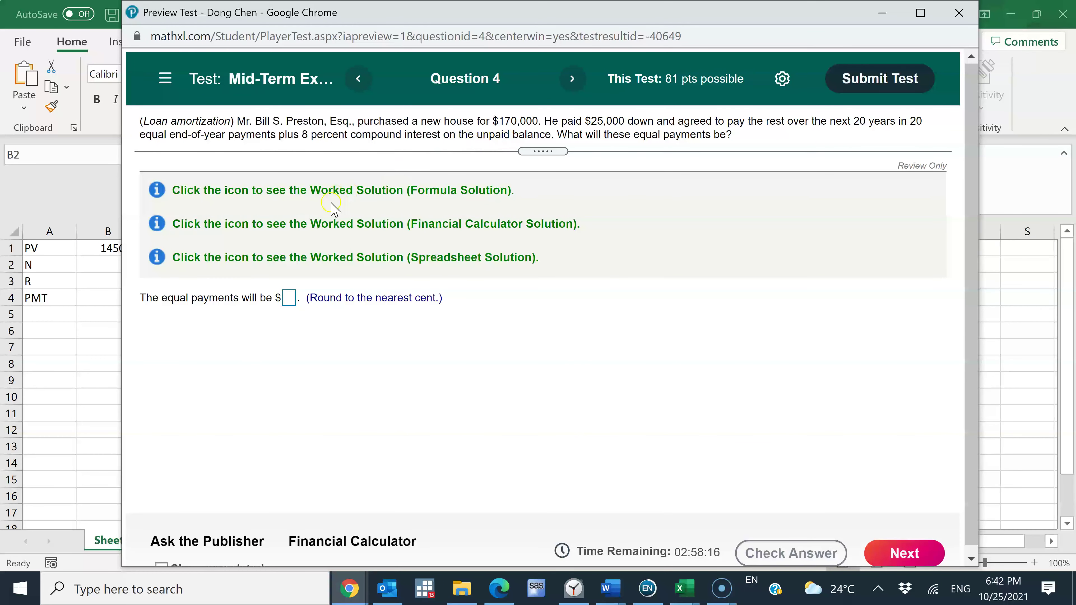
left_click(101, 265)
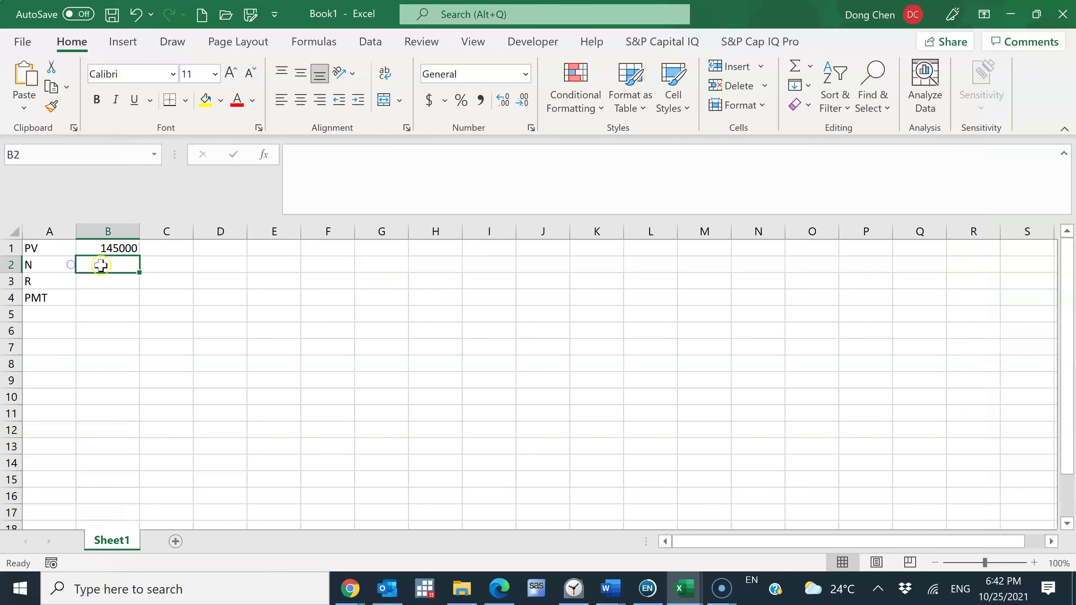
type("20")
key("Return")
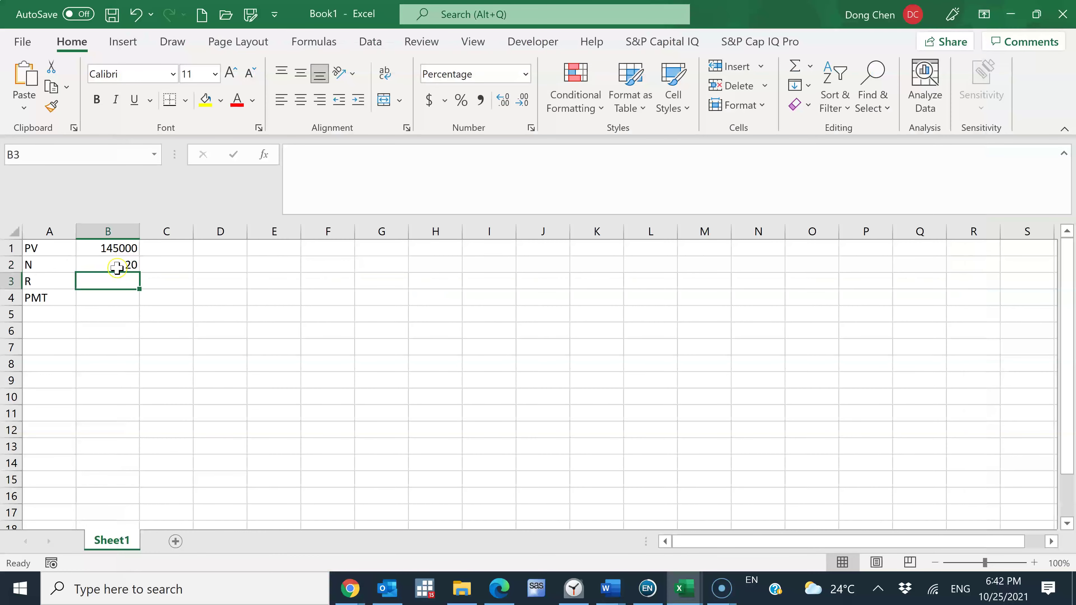
Step: Check the interest rate in the test question and enter 8% for R in cell B3
key("alt+Tab")
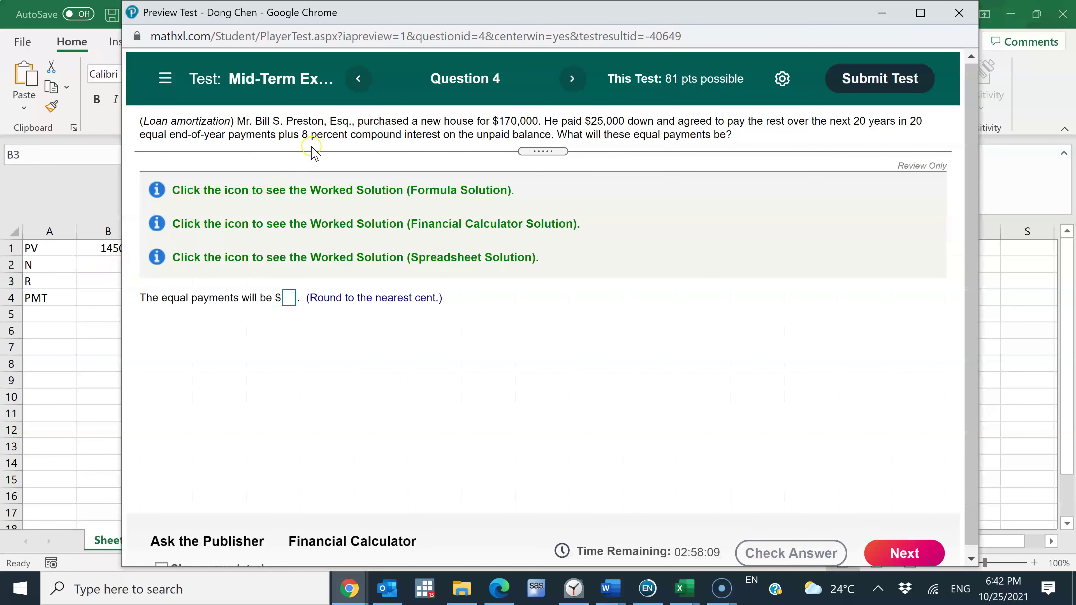
key("alt+Tab")
type("8%")
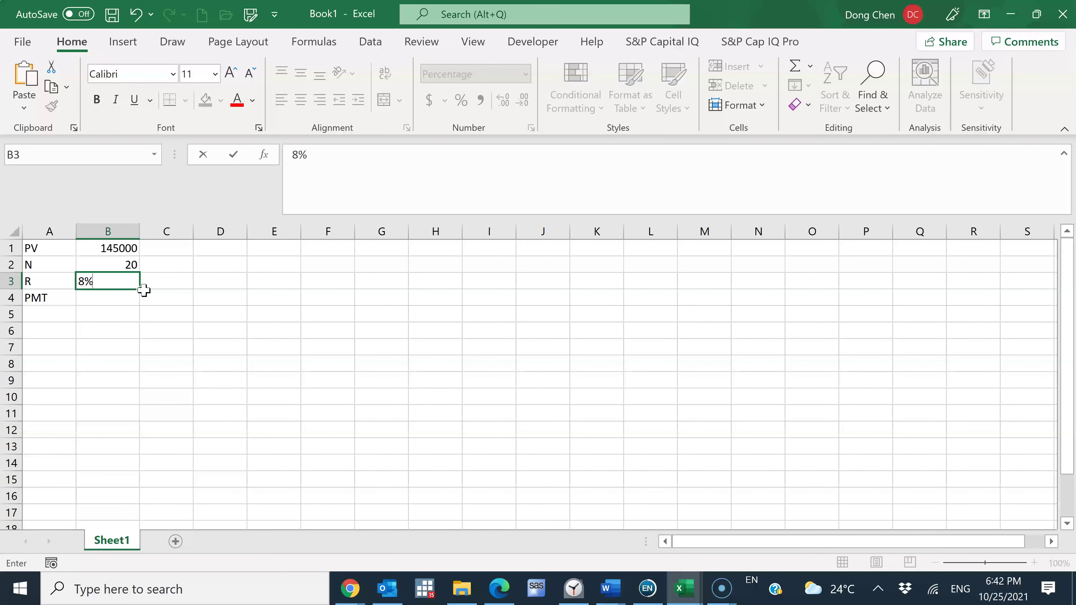
key("Return")
Step: Calculate the annual payment in B4 with =PMT(B3,B2,B1), using the rate, number of periods and present value
left_click(114, 298)
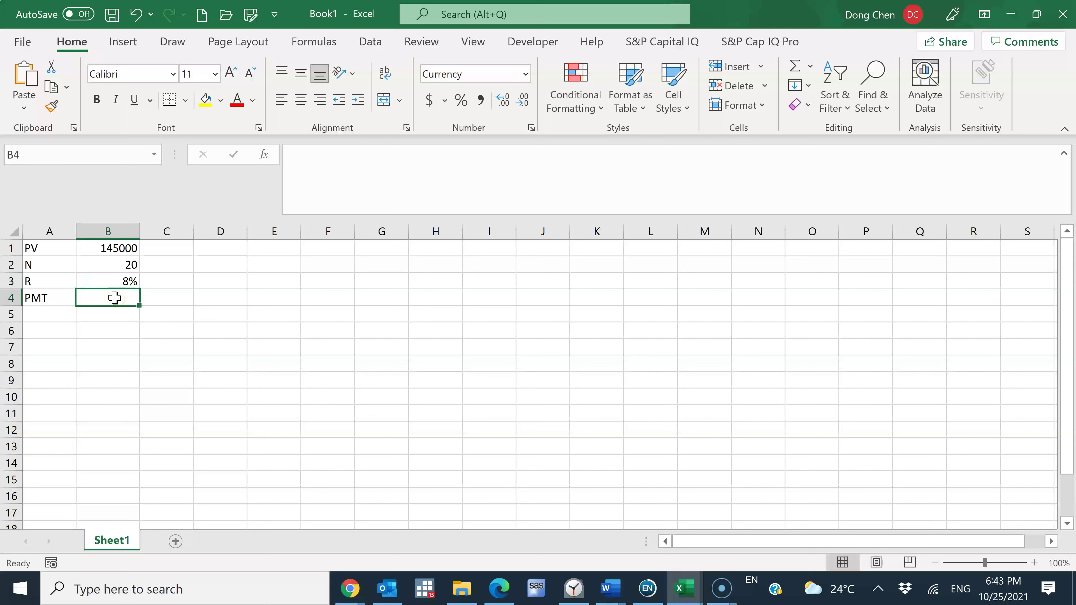
key("alt+Tab")
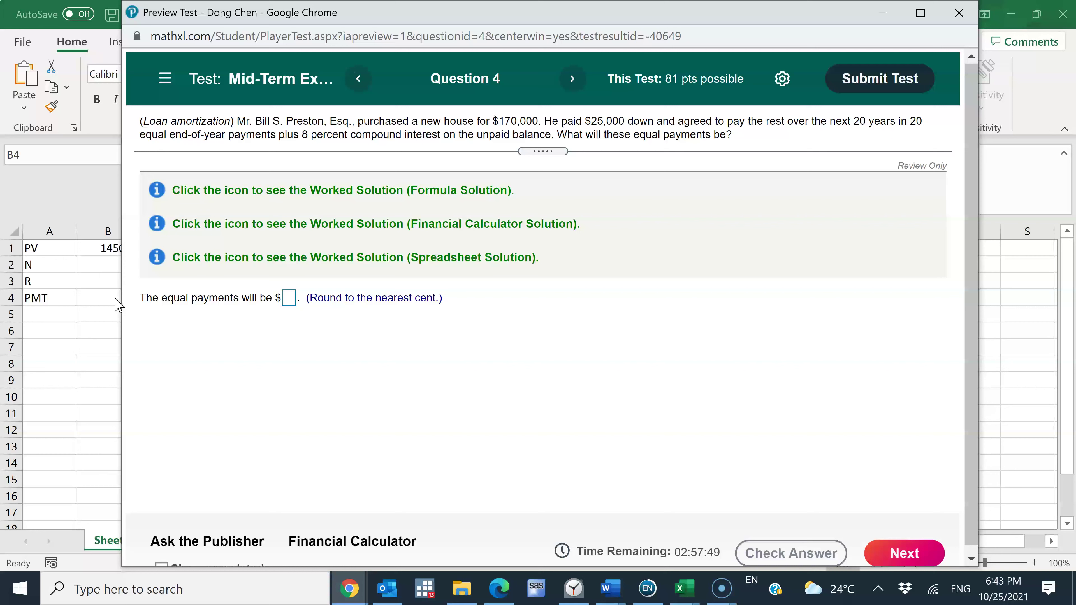
left_click(106, 297)
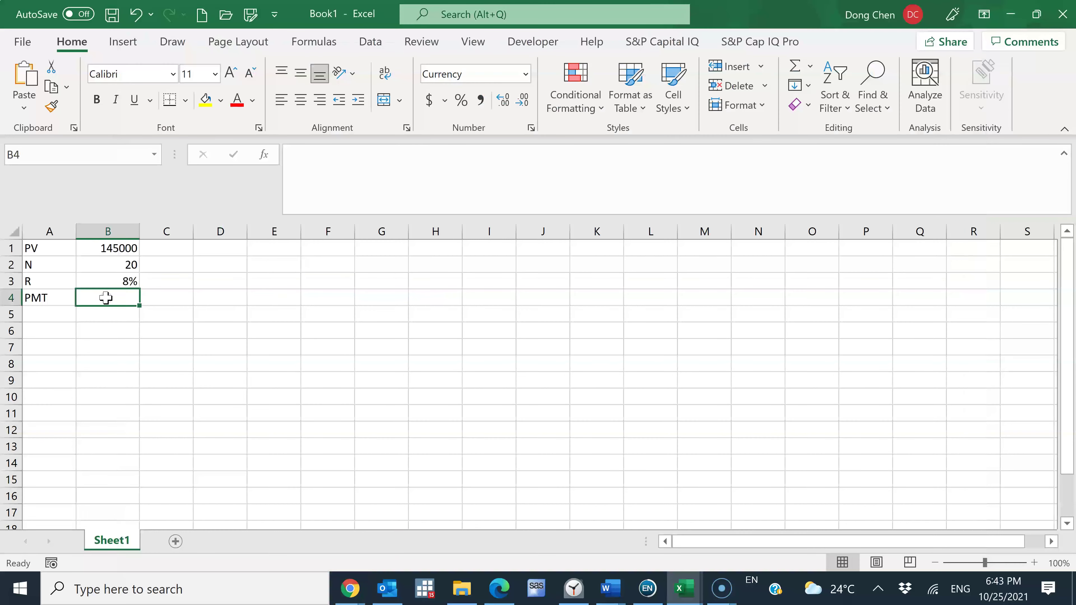
type("=pmt(")
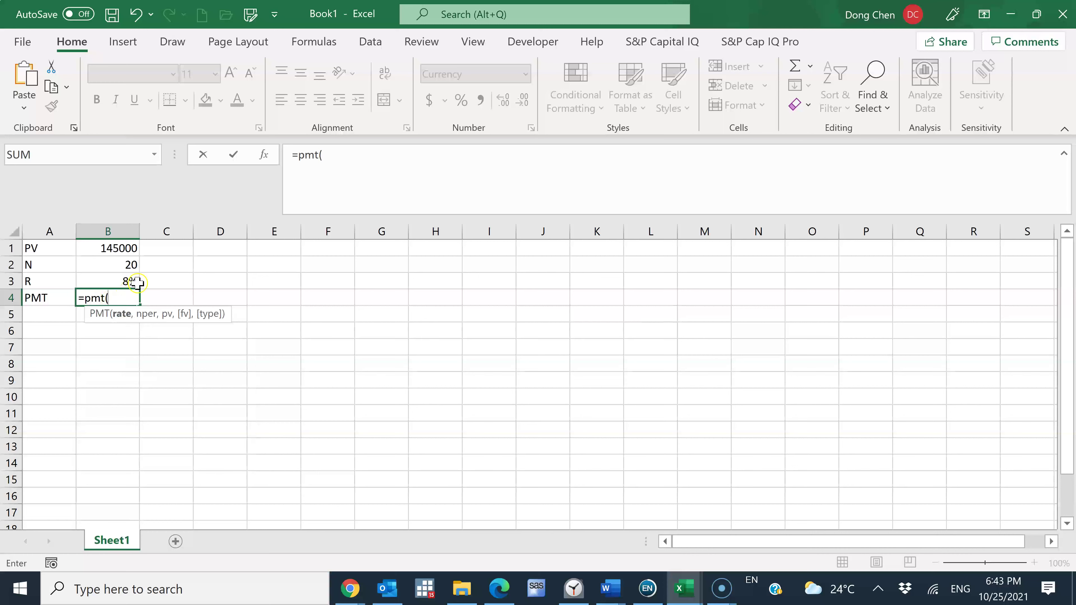
left_click(122, 282)
type(",")
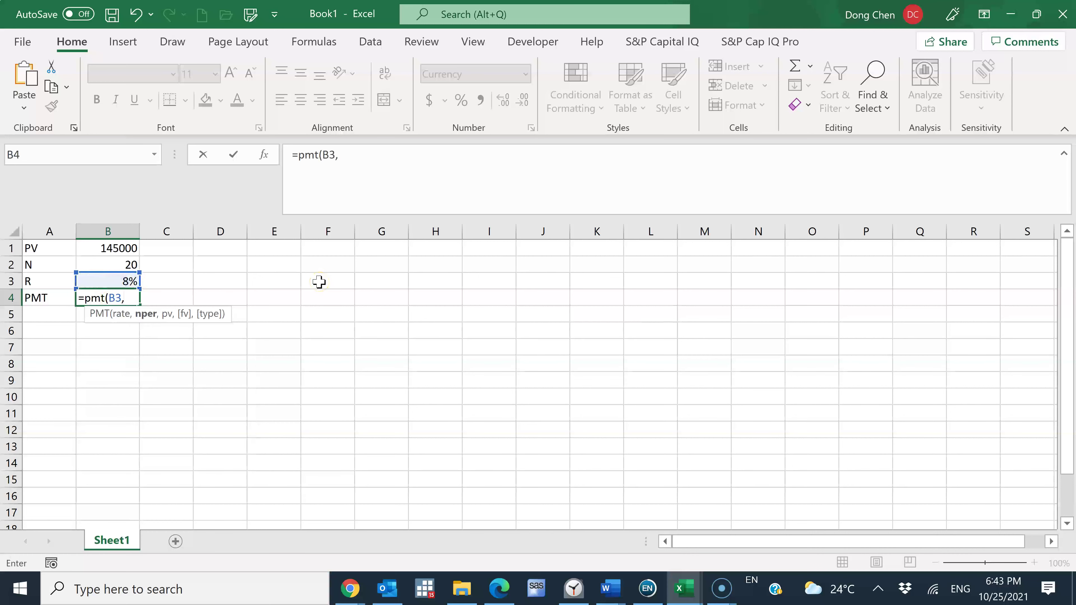
left_click(132, 266)
type(",")
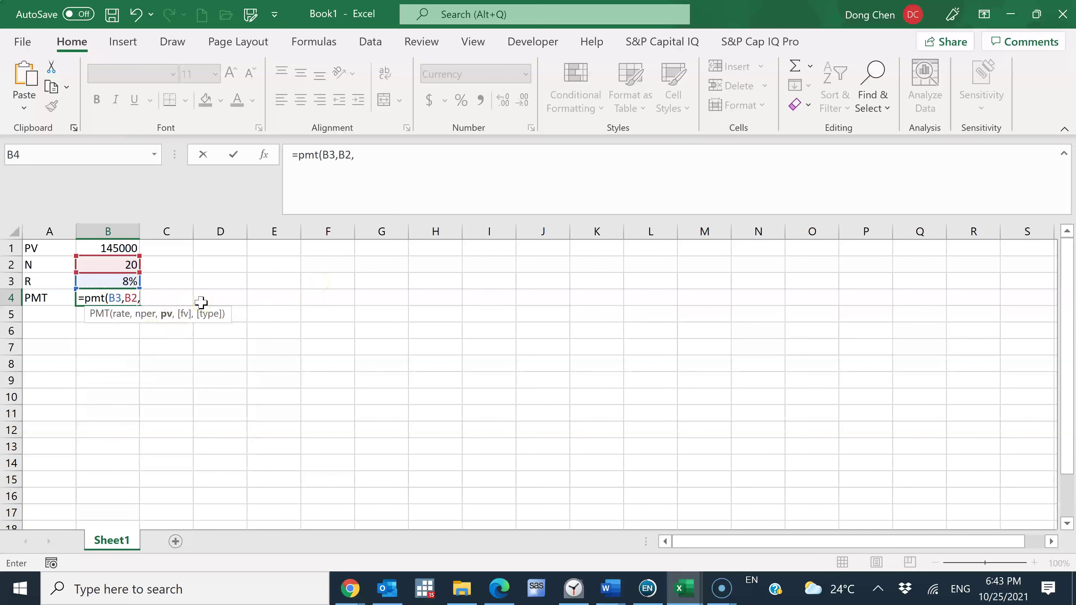
left_click(117, 248)
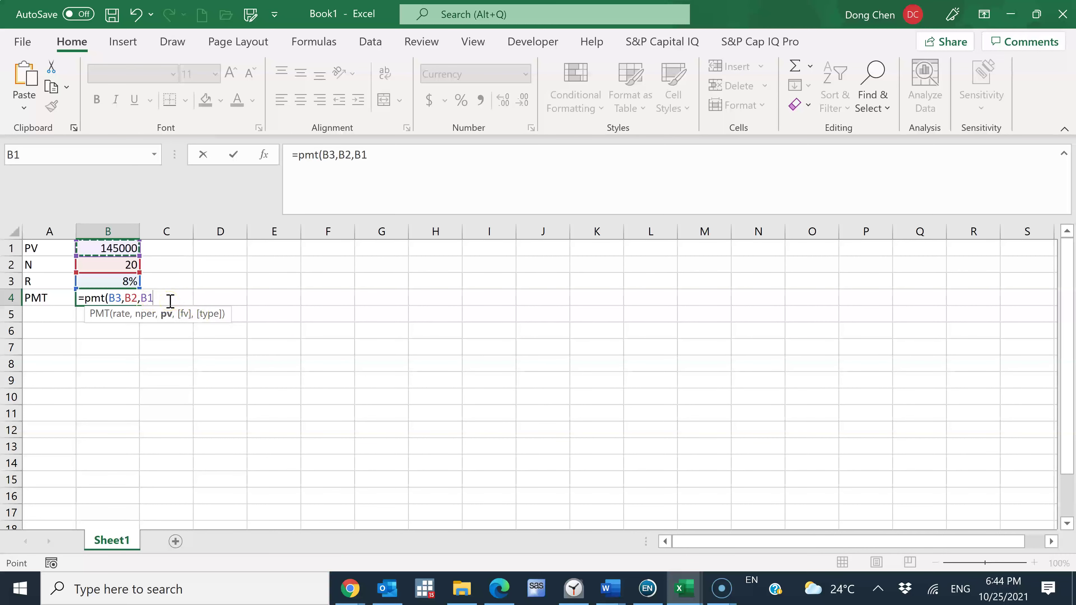
type(")")
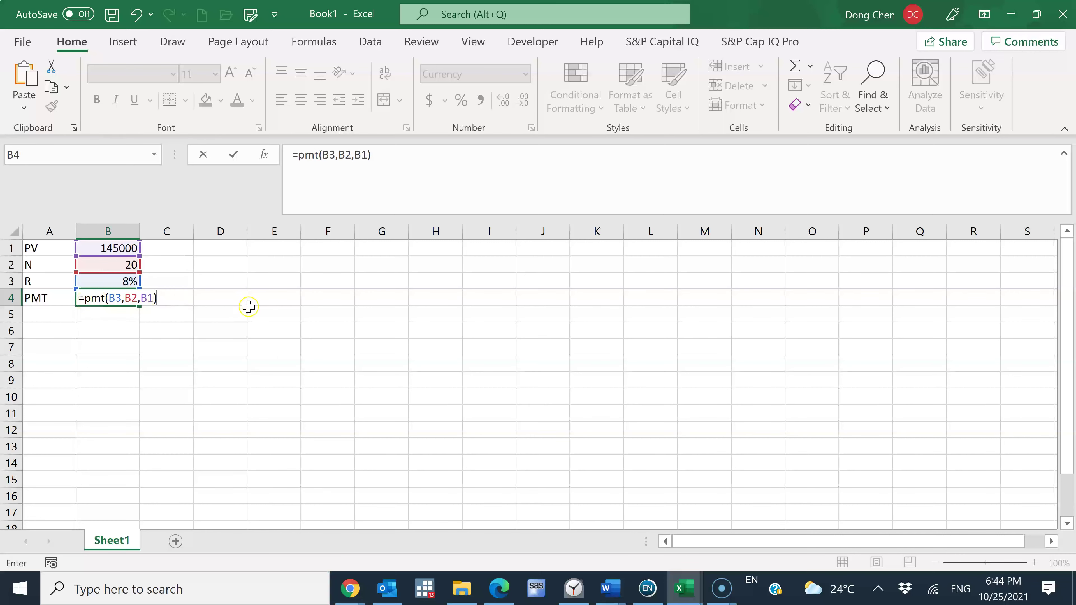
key("Return")
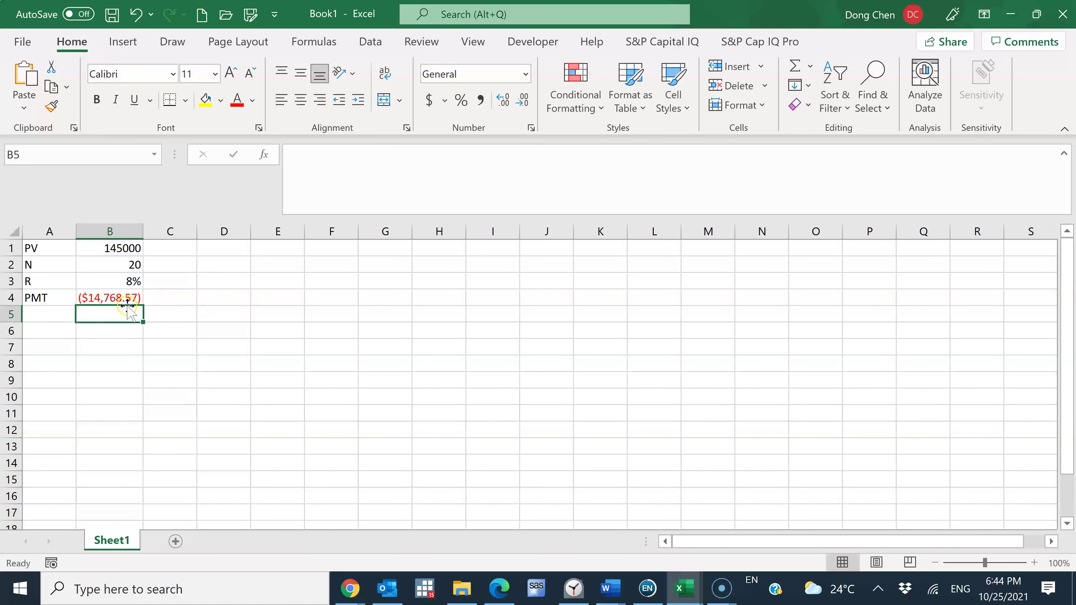
Step: Make the present value argument in B4 negative so the formula reads =PMT(B3,B2,-B1)
left_click(105, 298)
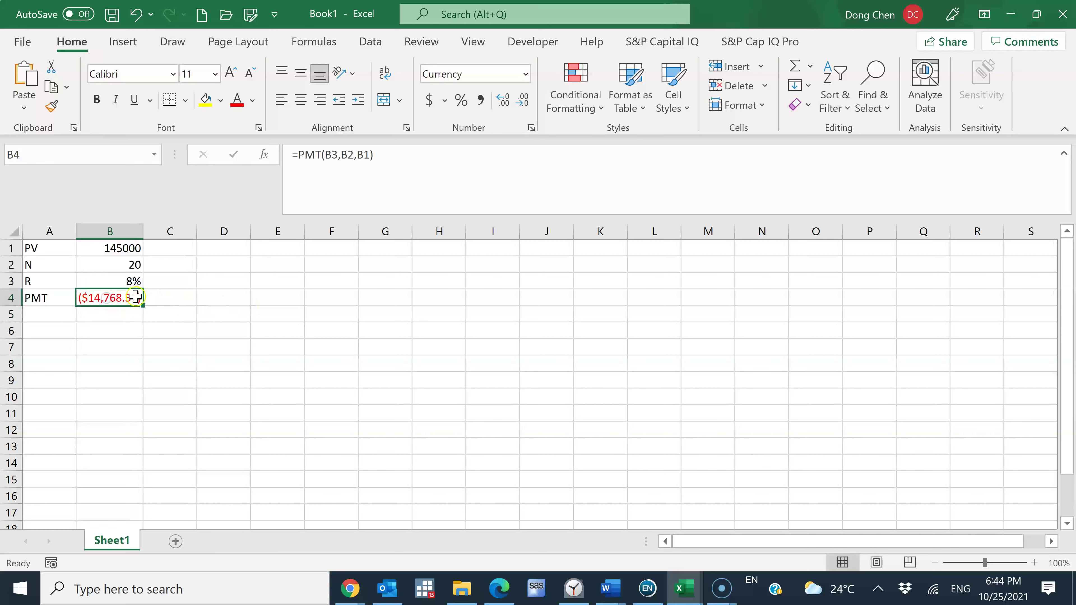
left_click(359, 155)
type("-")
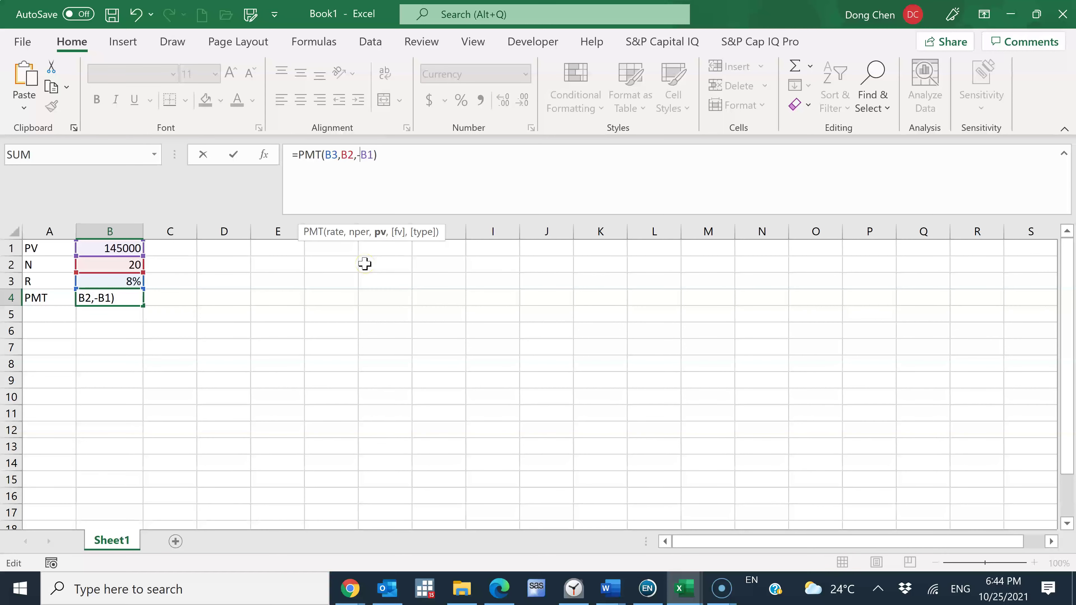
key("Return")
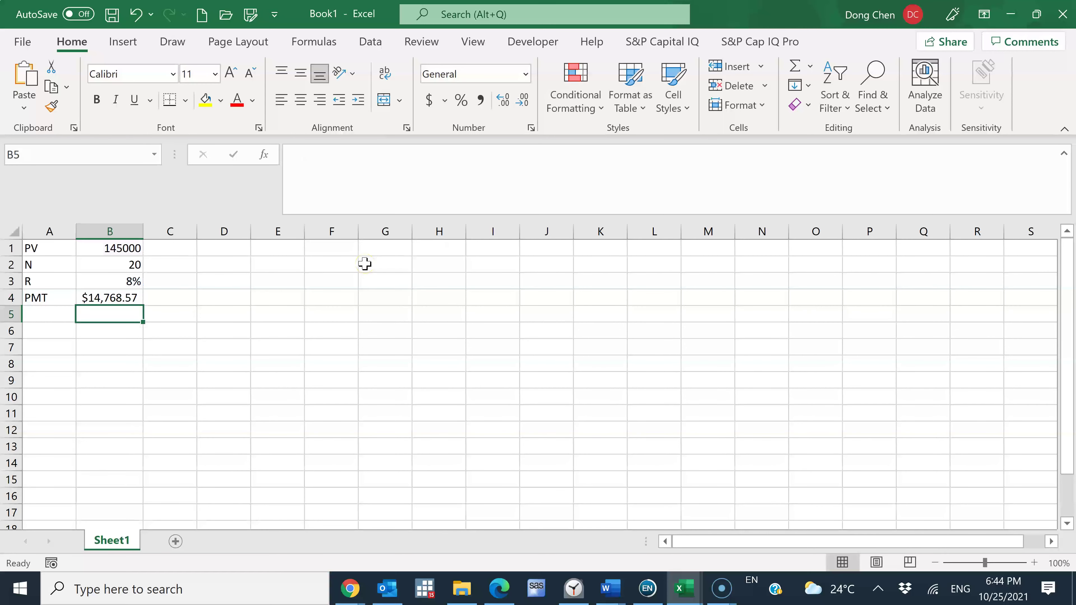
Step: Copy the payment from B4 into the Question 4 answer field in Chrome without its dollar sign, and check the answer
left_click(137, 297)
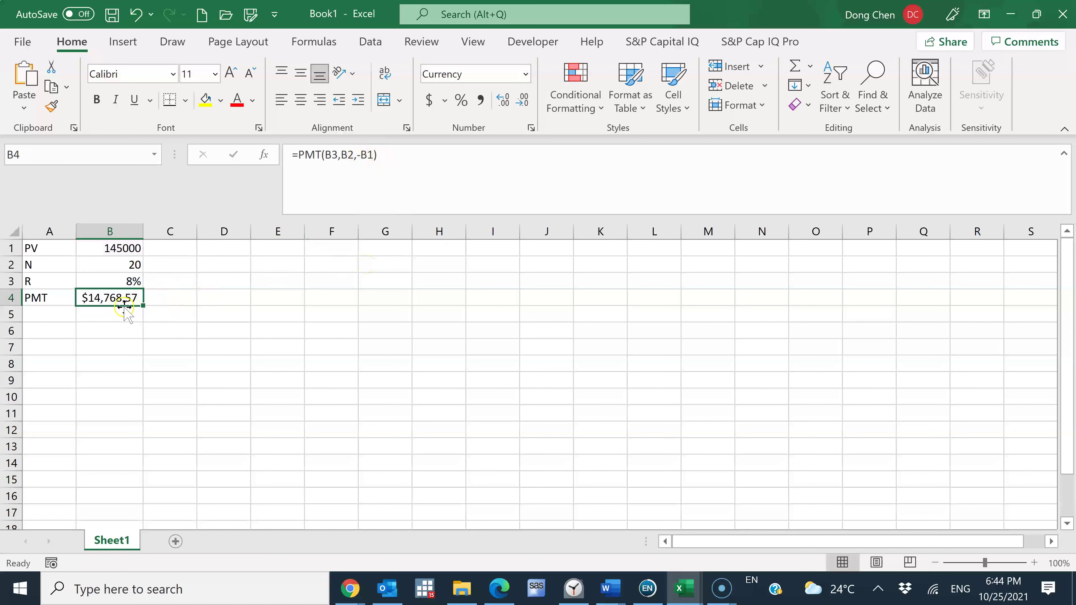
key("ctrl+c")
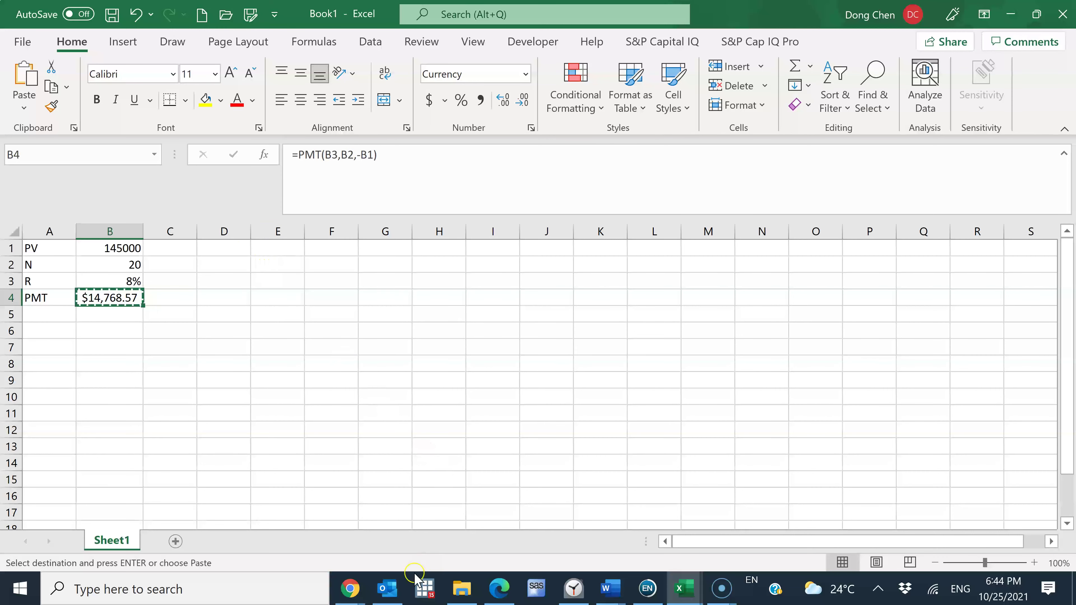
mouse_move(351, 593)
left_click(421, 507)
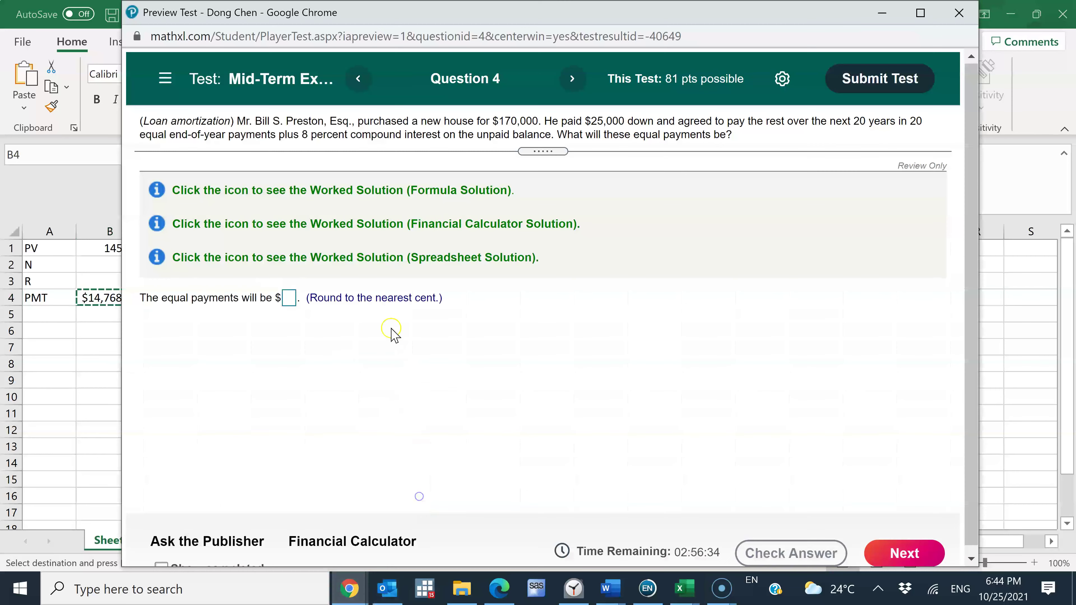
left_click(290, 298)
key("ctrl+v")
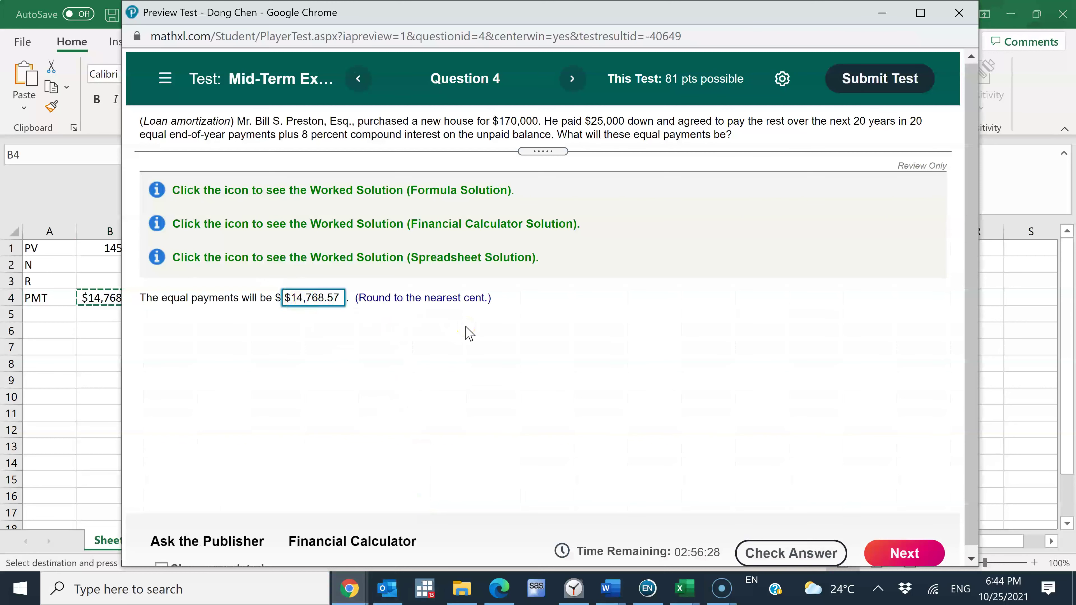
key("BackSpace")
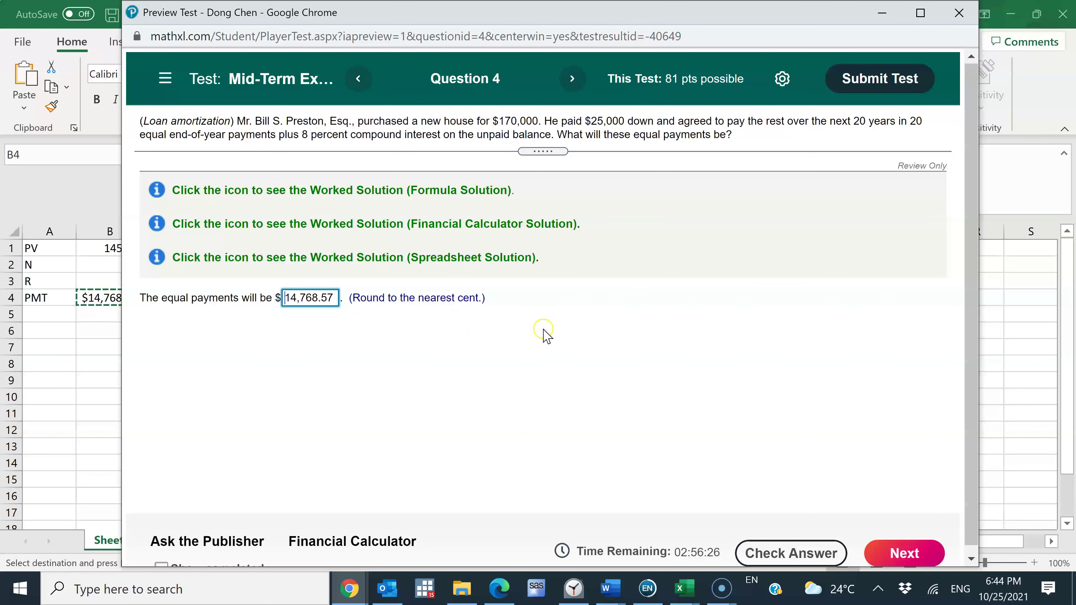
left_click(792, 552)
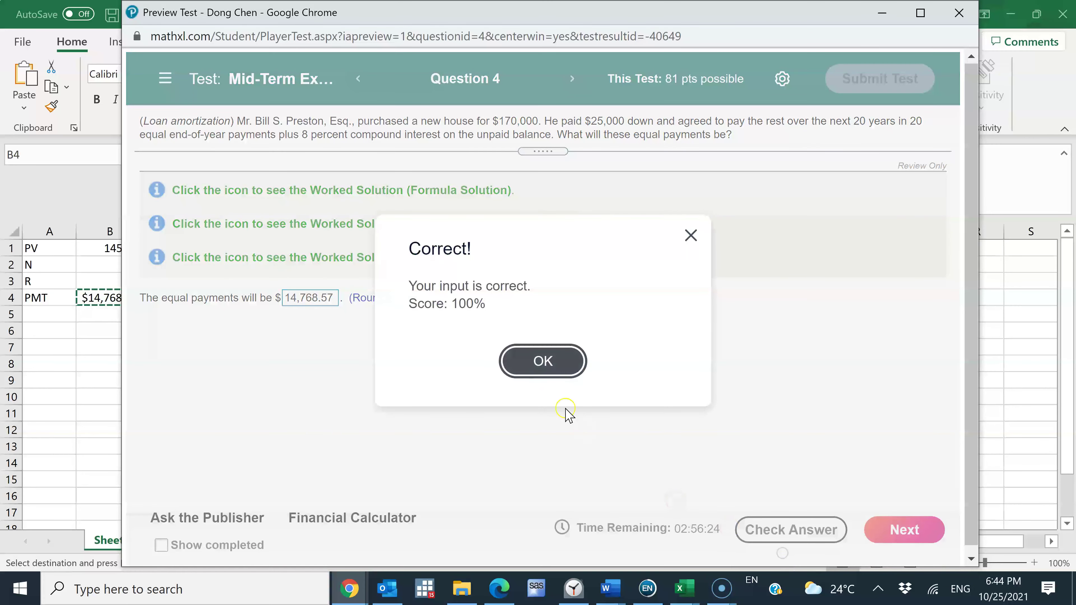
left_click(542, 364)
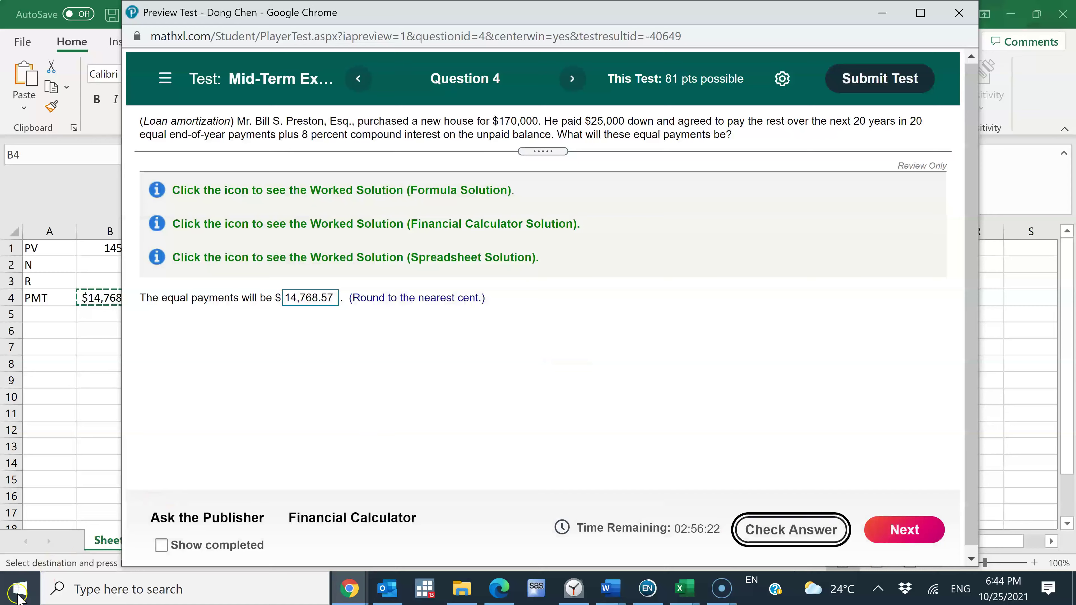